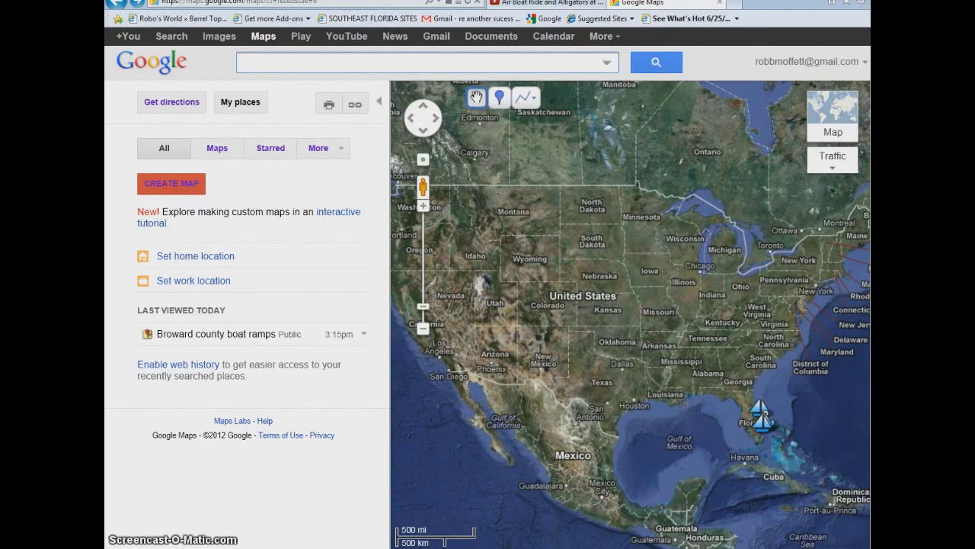
Step: Bring up the My places list showing the 'Broward county boat ramps' map among recent maps
mouse_move(153, 547)
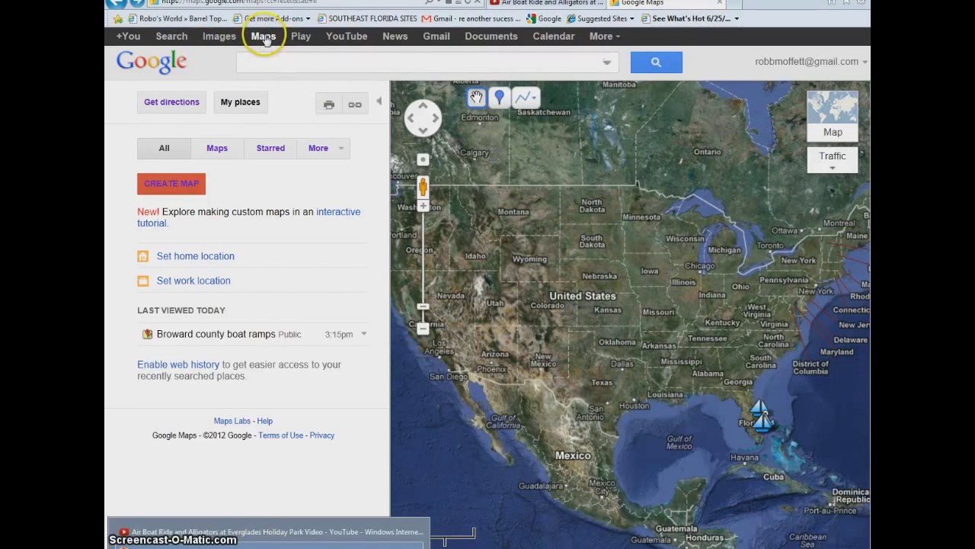
Step: Open 'Broward county boat ramps' from My places and zoom in on the canal bend by N Dixie Hwy
click(263, 38)
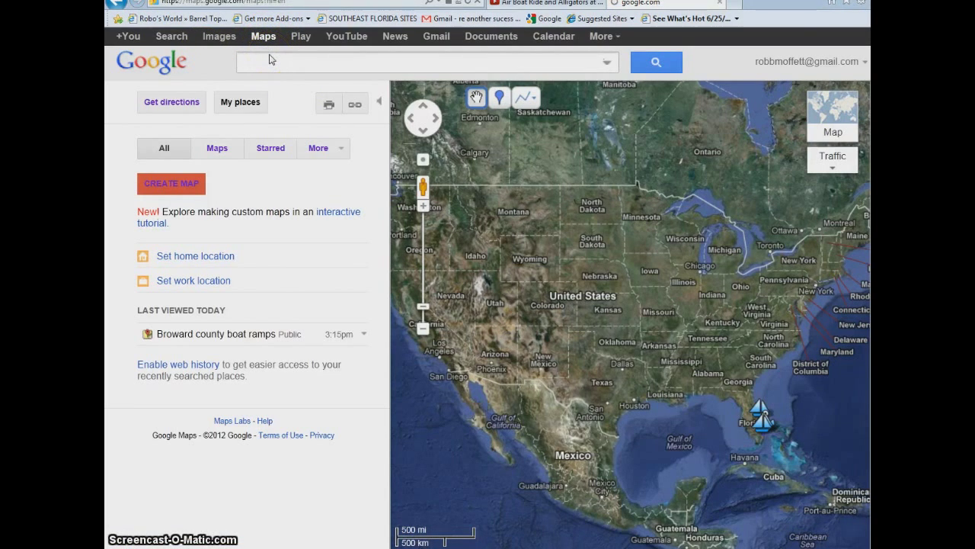
click(262, 38)
click(266, 61)
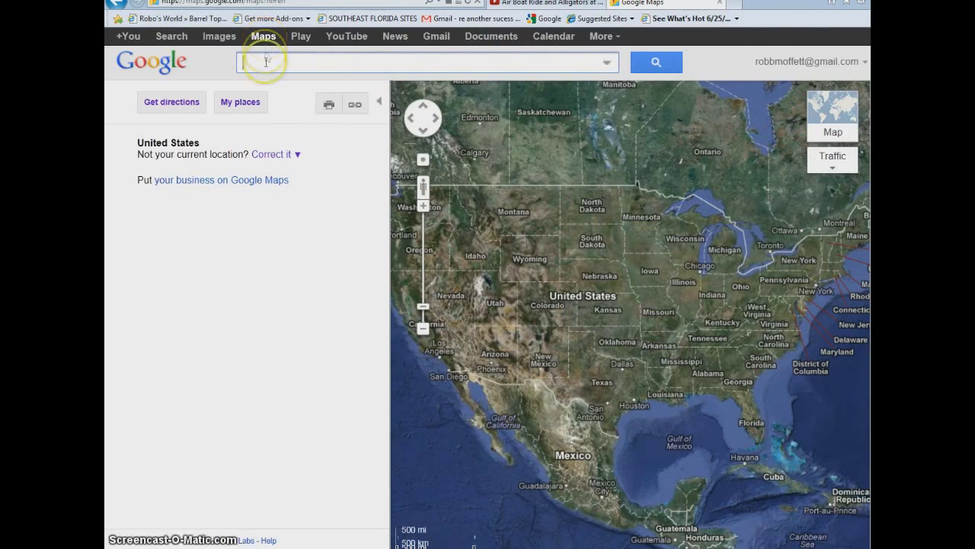
click(238, 105)
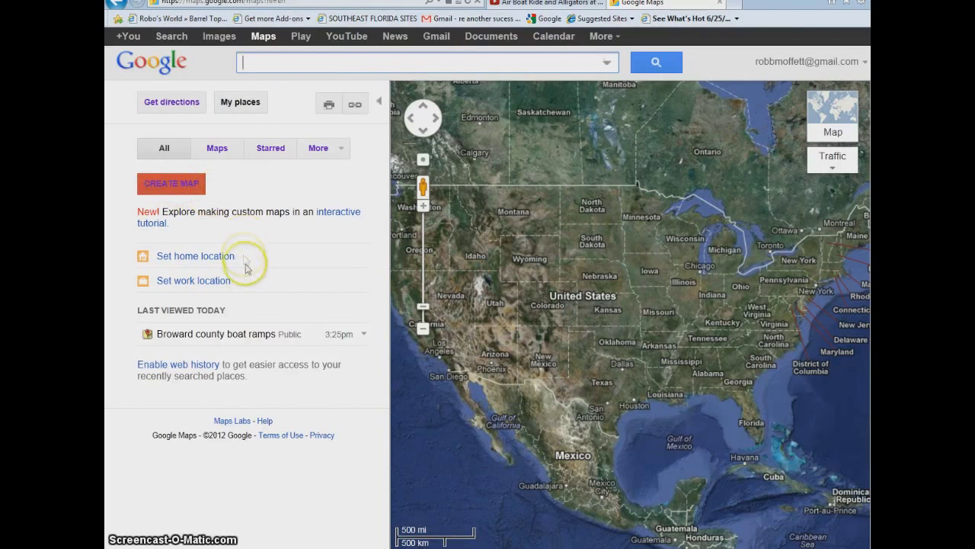
click(219, 336)
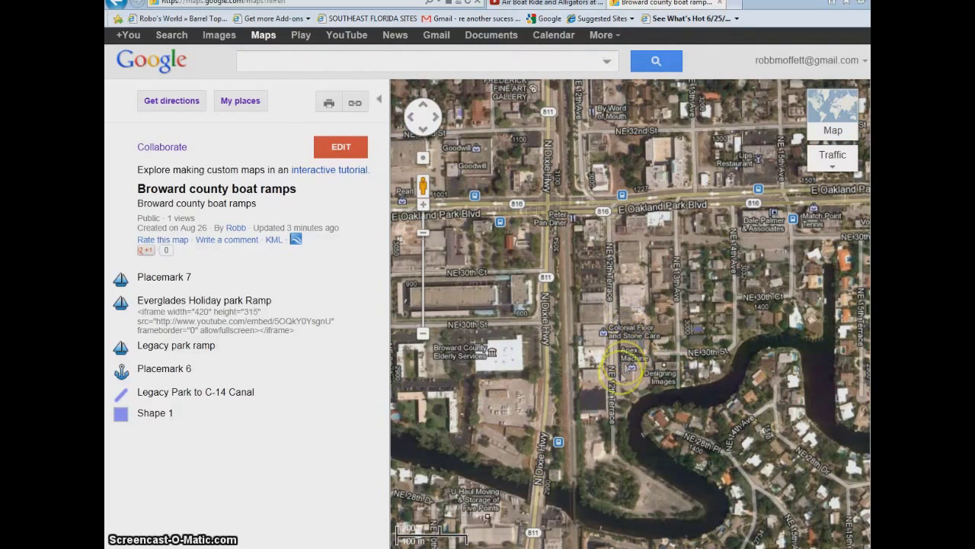
drag(627, 468, 619, 400)
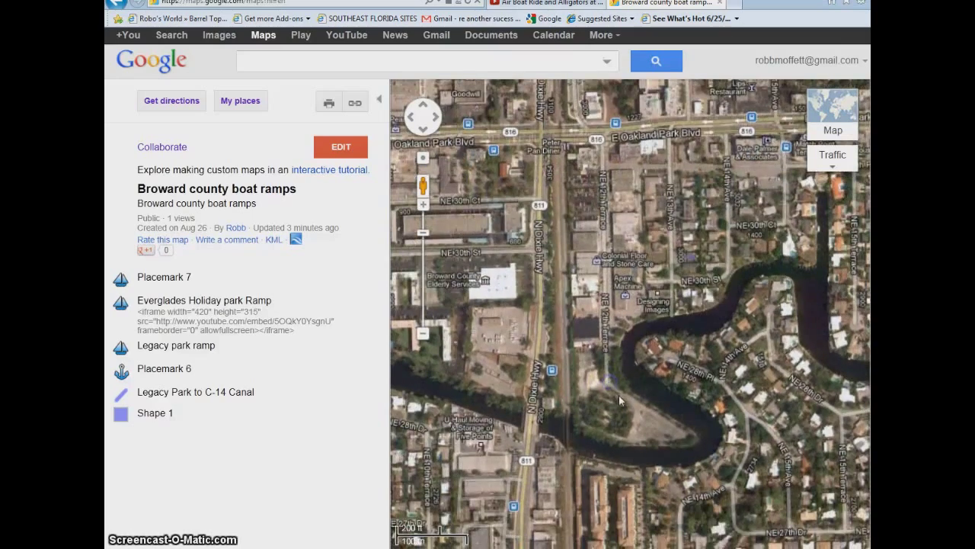
scroll(619, 395, up, 1)
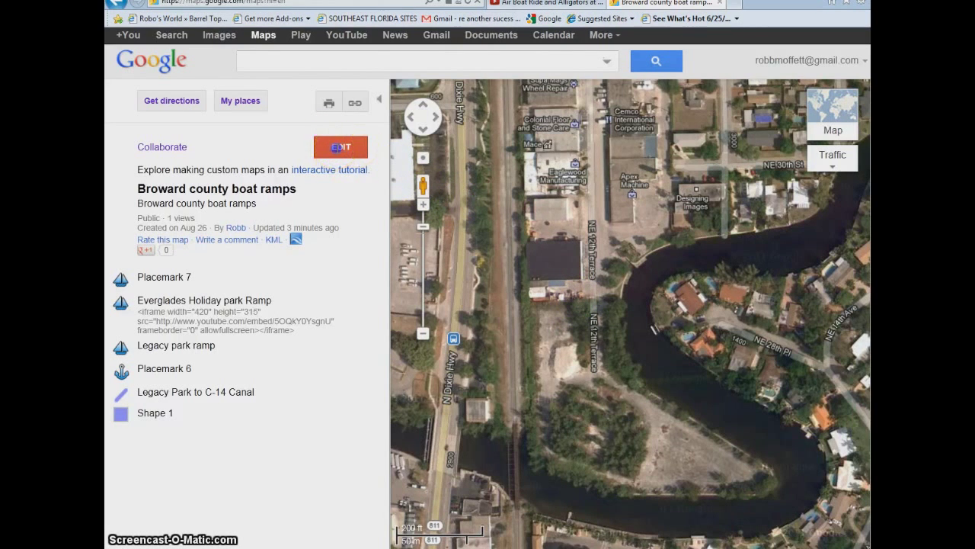
Step: Enter edit mode and drop a new placemark on the land inside the canal bend
click(336, 148)
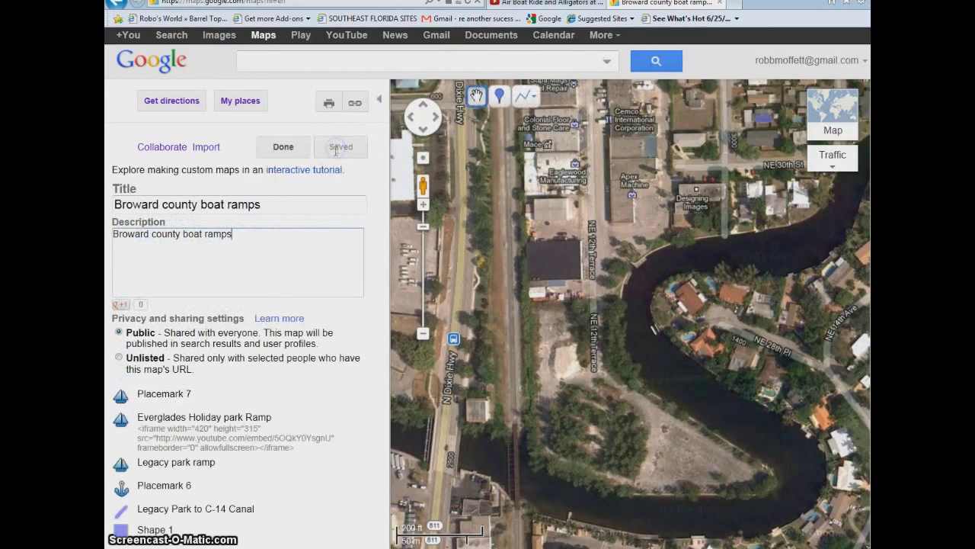
click(500, 98)
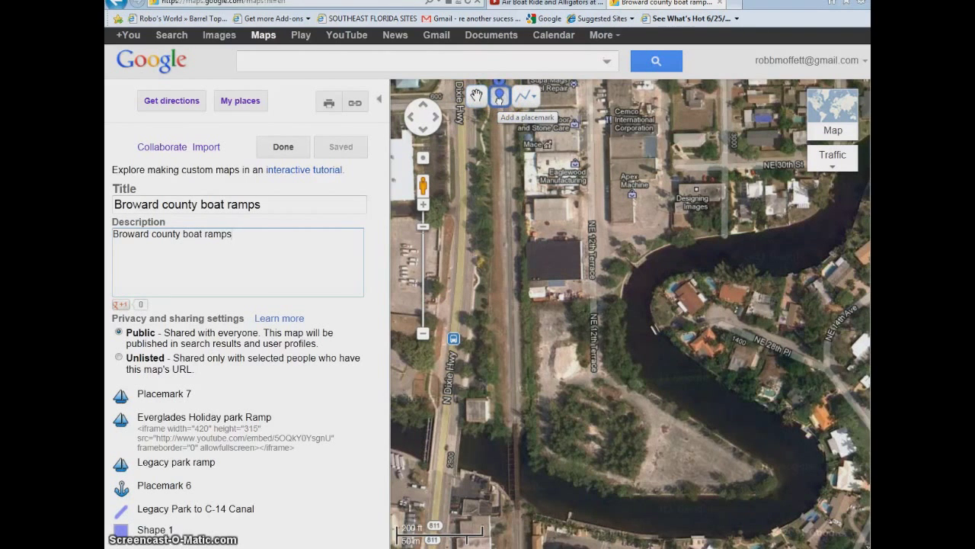
click(669, 450)
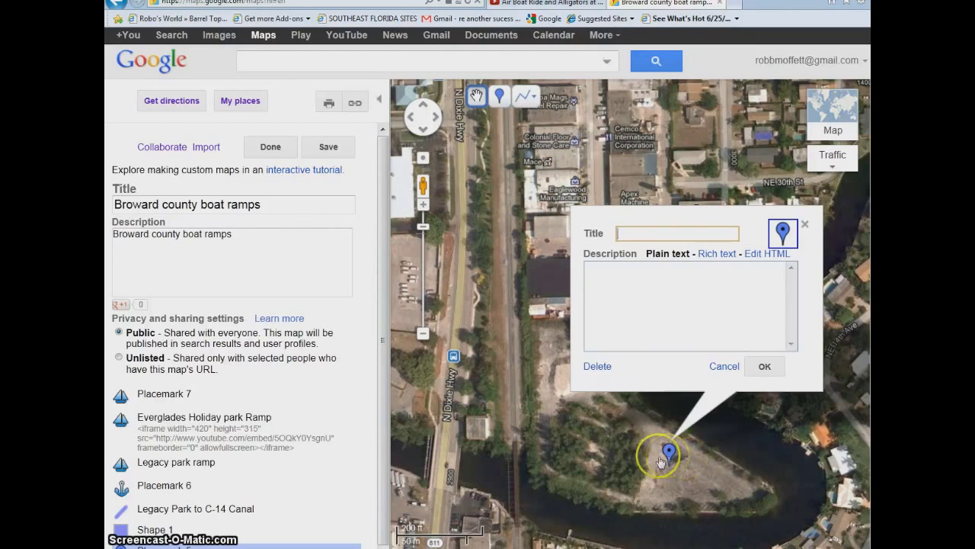
Step: Change the new placemark's icon to the sailboat from My icons
click(784, 233)
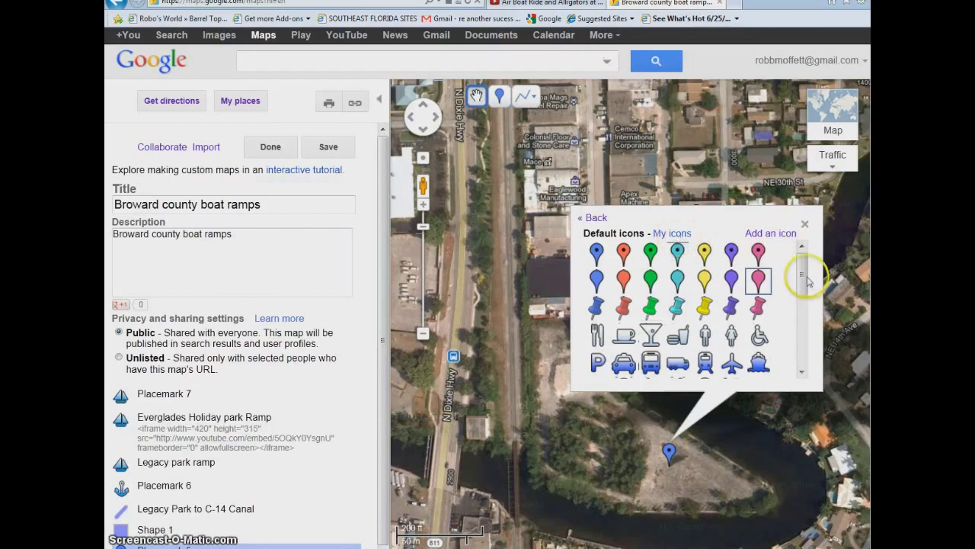
mouse_move(801, 275)
mouse_down()
mouse_move(801, 308)
mouse_move(800, 286)
mouse_up()
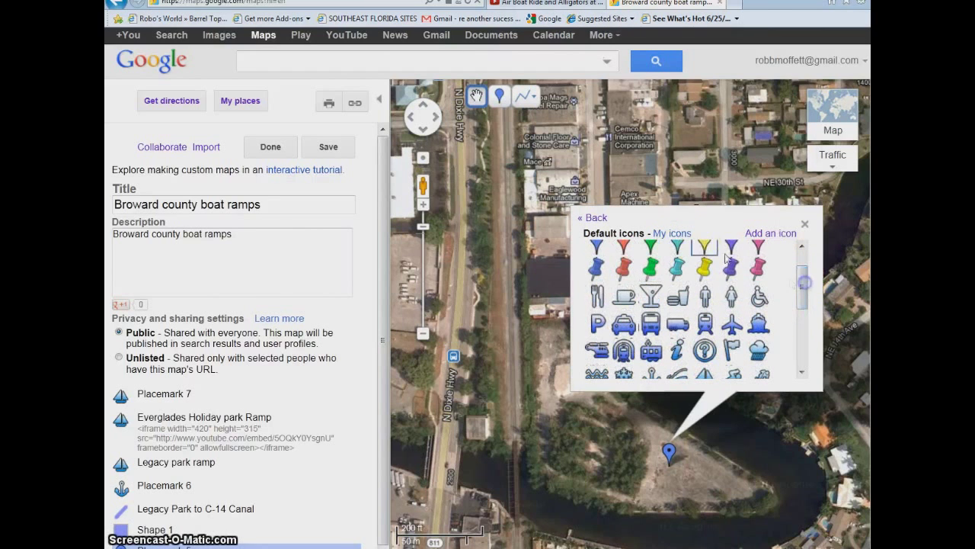
click(674, 234)
click(597, 255)
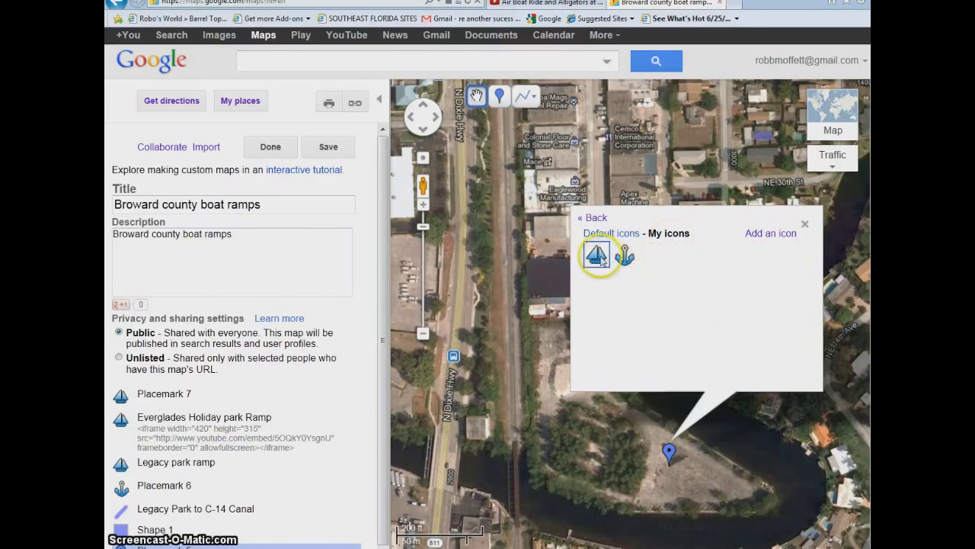
click(599, 257)
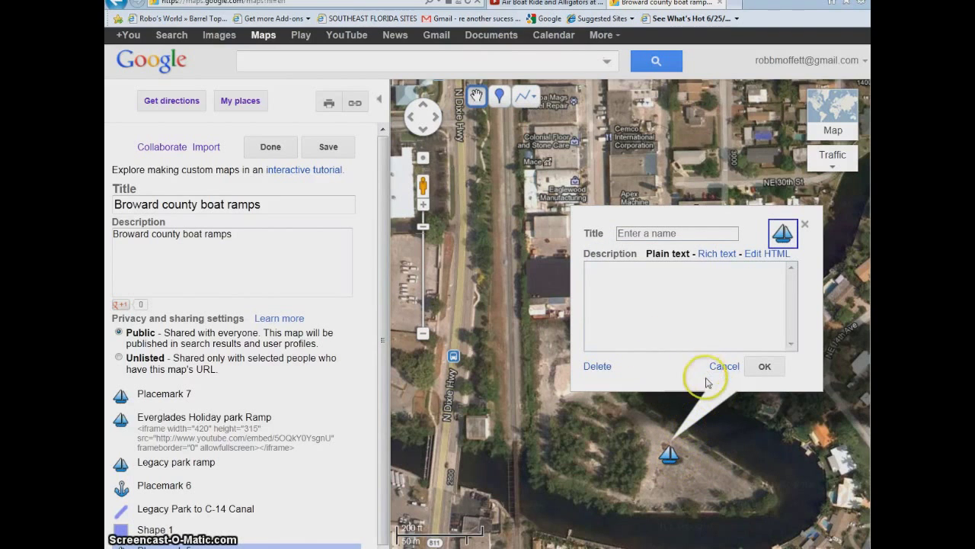
Step: Title the placemark 'cherry creek ramp' and switch its description to rich text
click(678, 234)
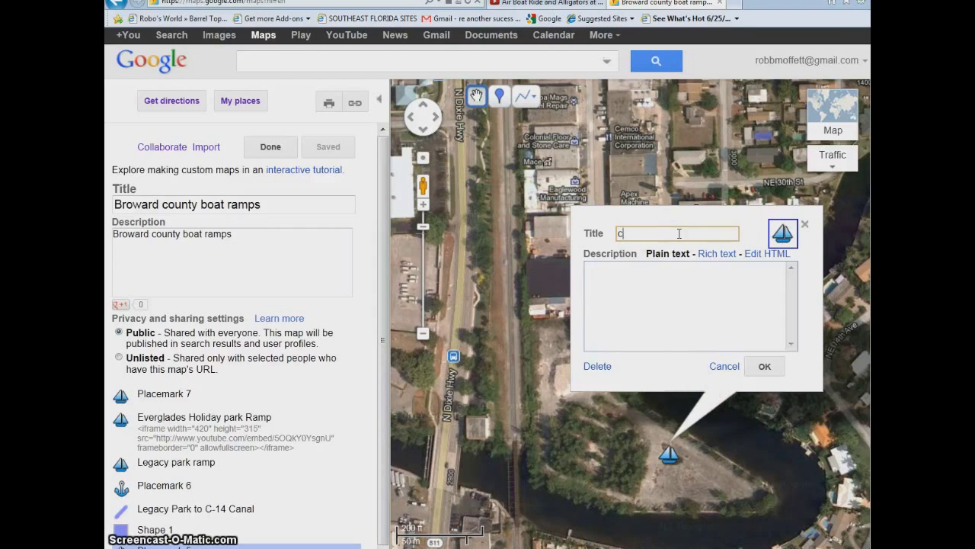
text(cherry creek ramp)
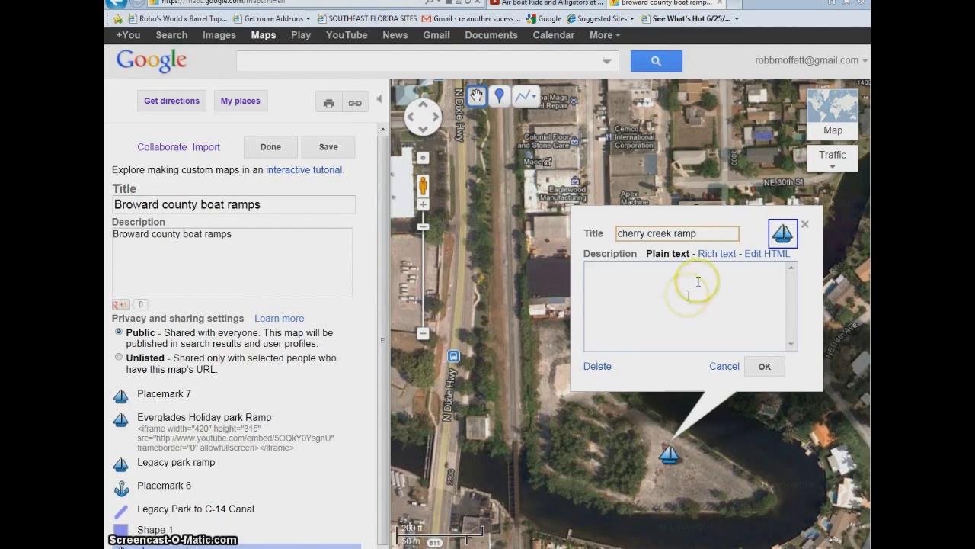
click(715, 255)
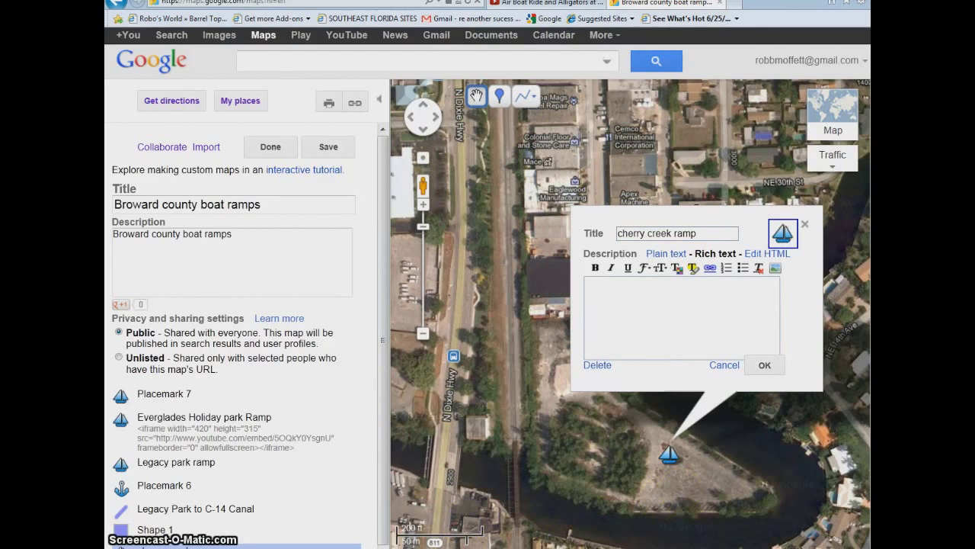
Step: Copy the Air Boat Ride video's iframe embed code in YouTube, then return to the map
mouse_move(277, 543)
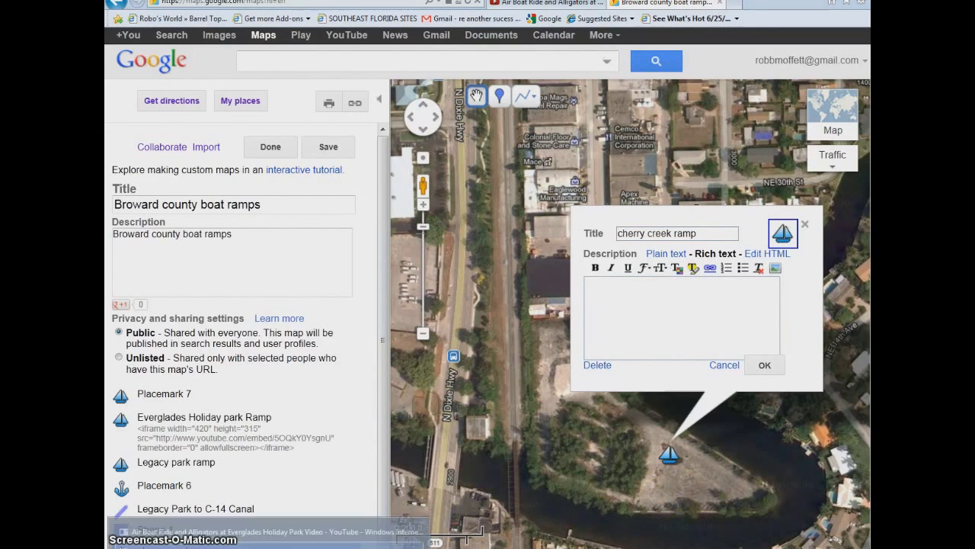
click(276, 532)
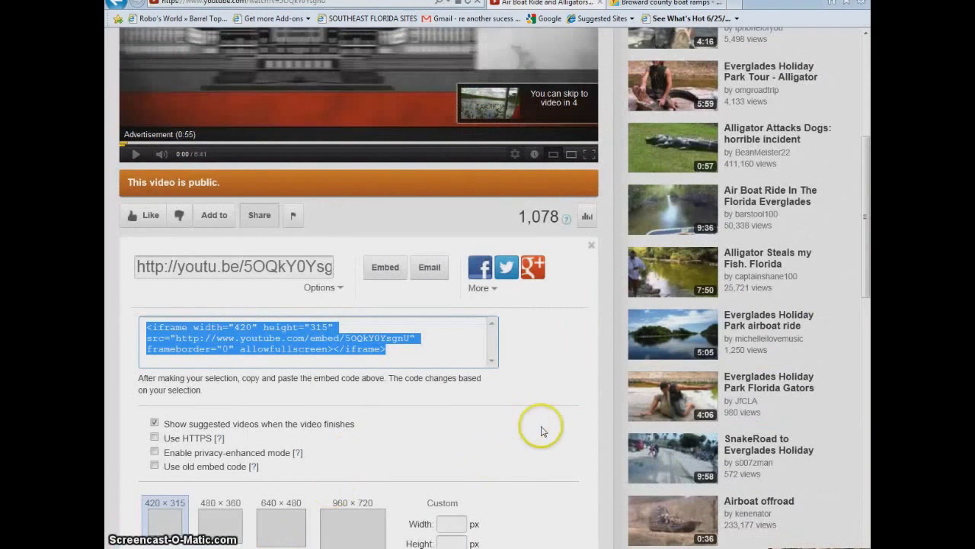
drag(864, 272, 867, 157)
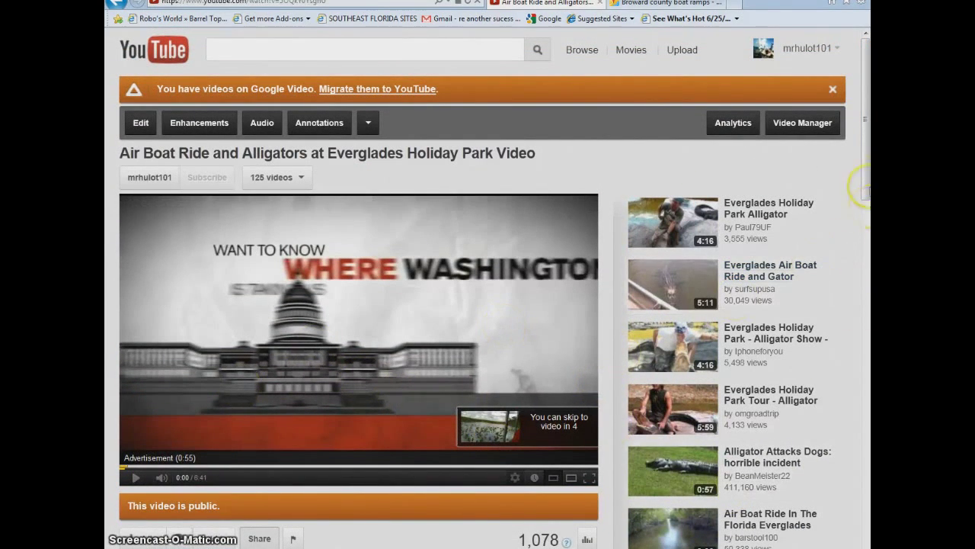
mouse_move(866, 176)
mouse_down()
mouse_move(865, 241)
mouse_move(866, 181)
mouse_up()
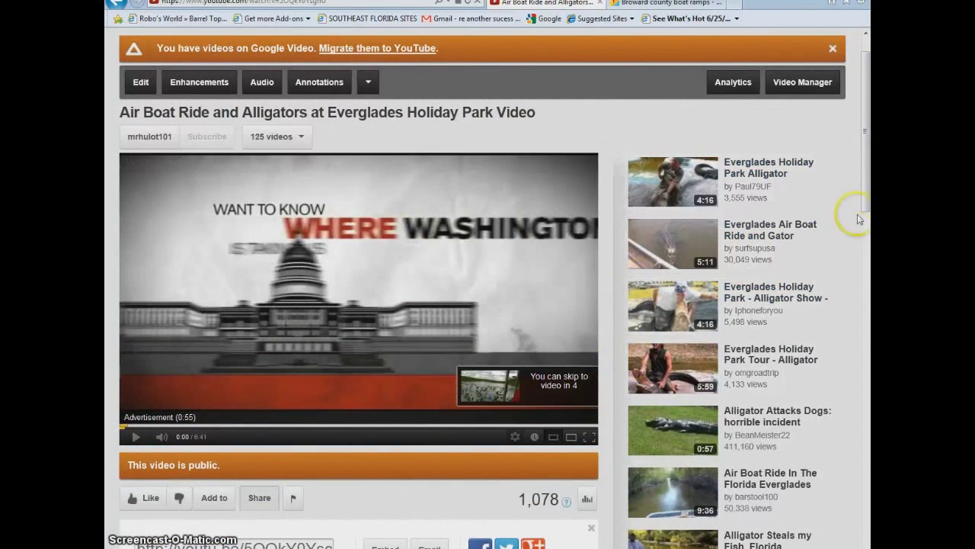
drag(865, 202, 866, 237)
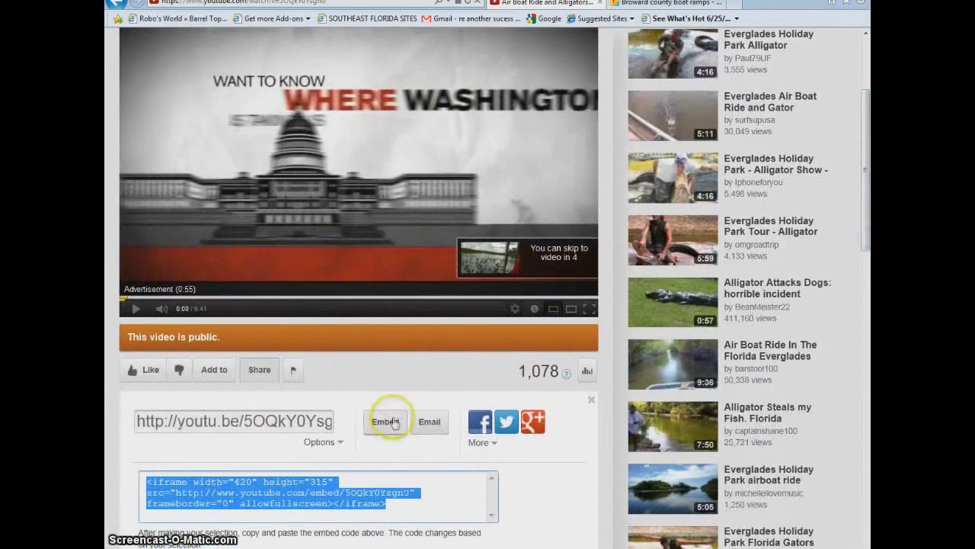
click(387, 423)
click(391, 423)
key(ctrl+c)
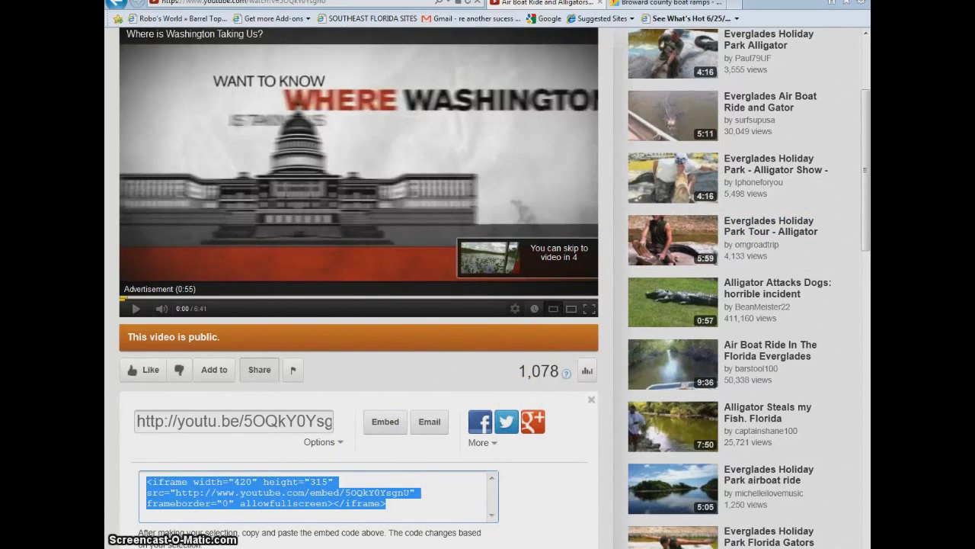
mouse_move(271, 547)
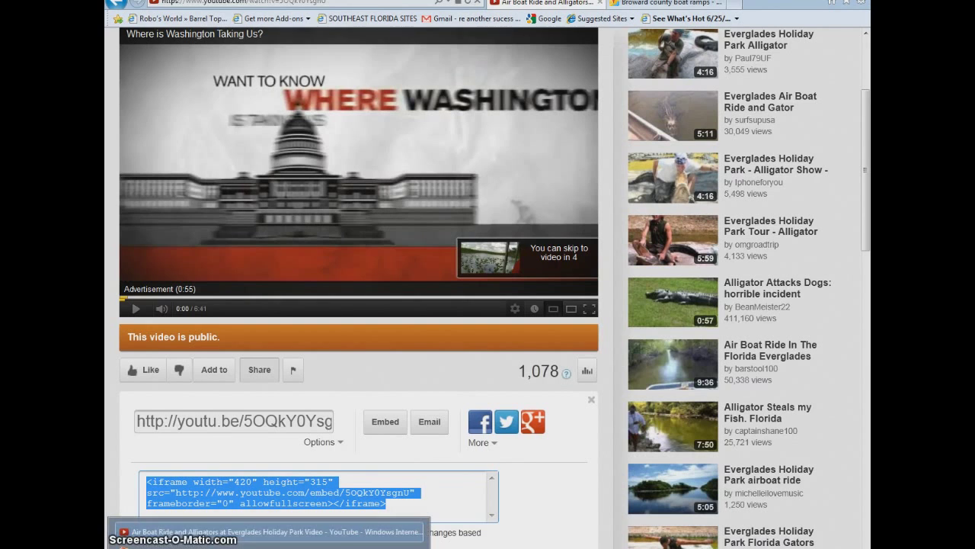
click(270, 543)
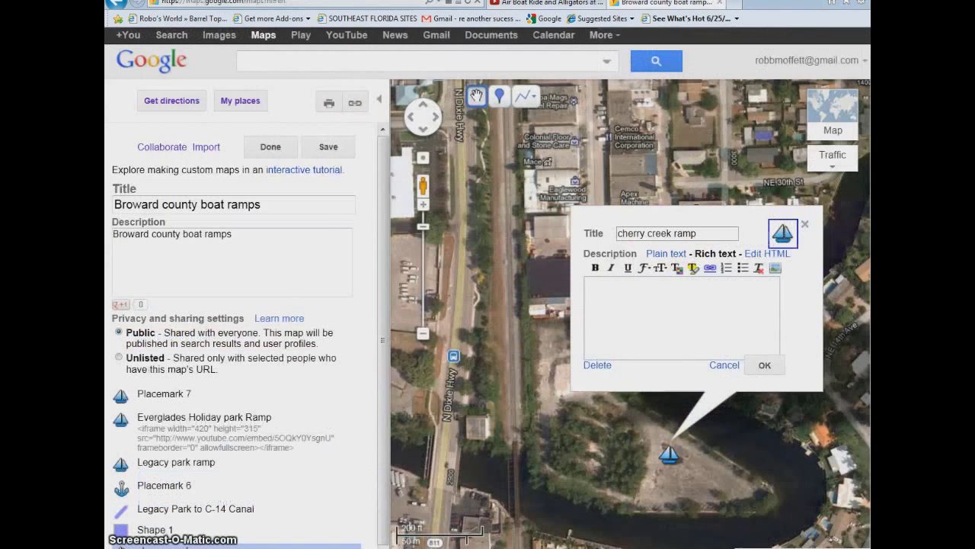
Step: Paste the airboat iframe code into cherry creek ramp's description, confirm with OK, and save the map
right_click(619, 291)
click(648, 345)
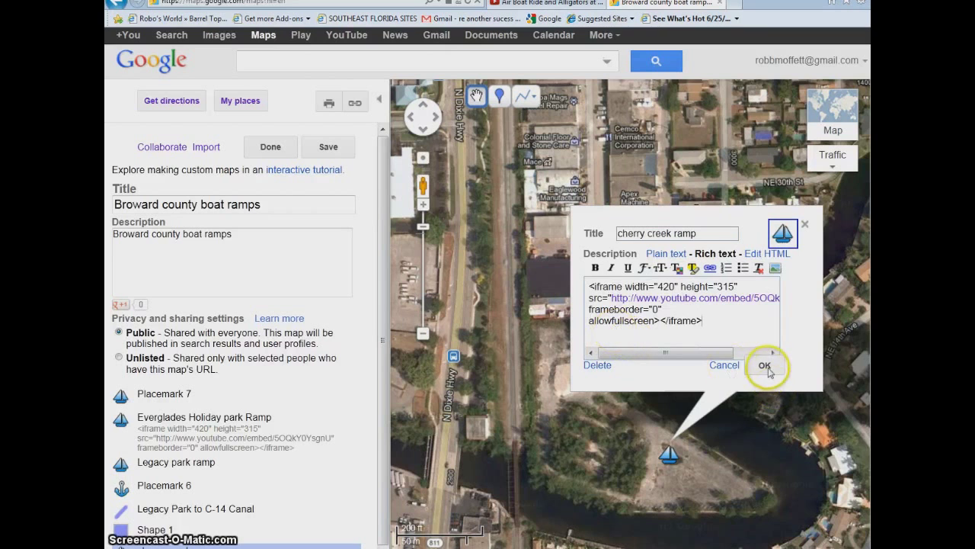
click(765, 365)
click(328, 146)
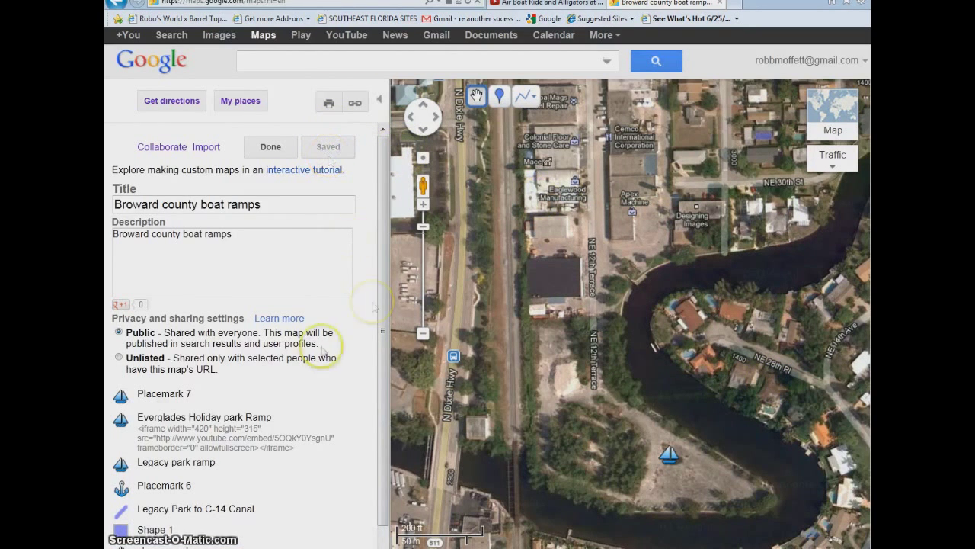
scroll(353, 358, down, 1)
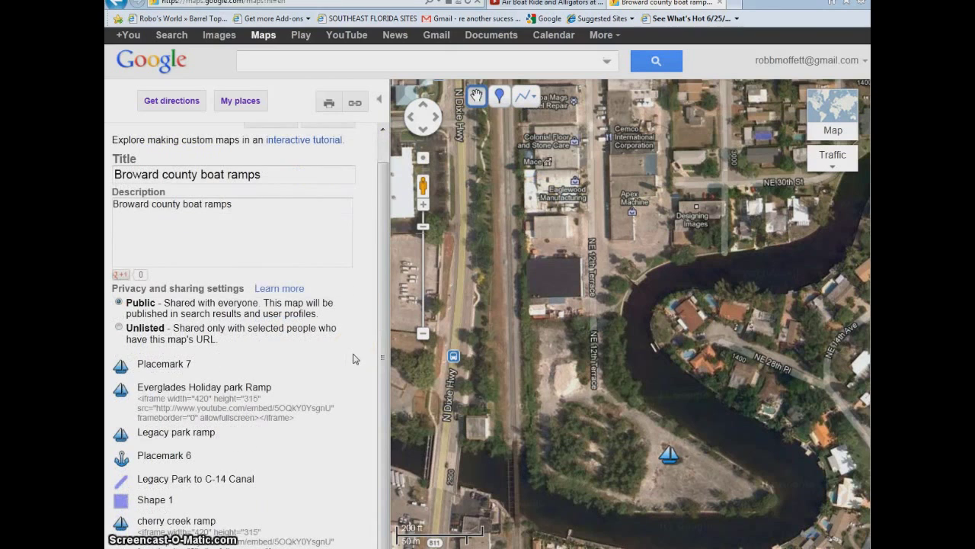
Step: Show cherry creek ramp's info window, then close only the YouTube video tab
click(202, 523)
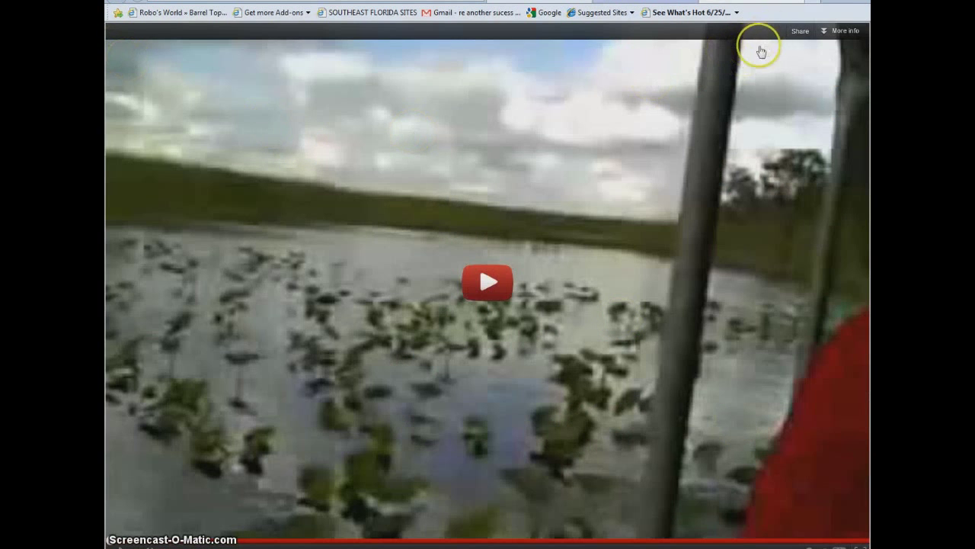
key(alt+F4)
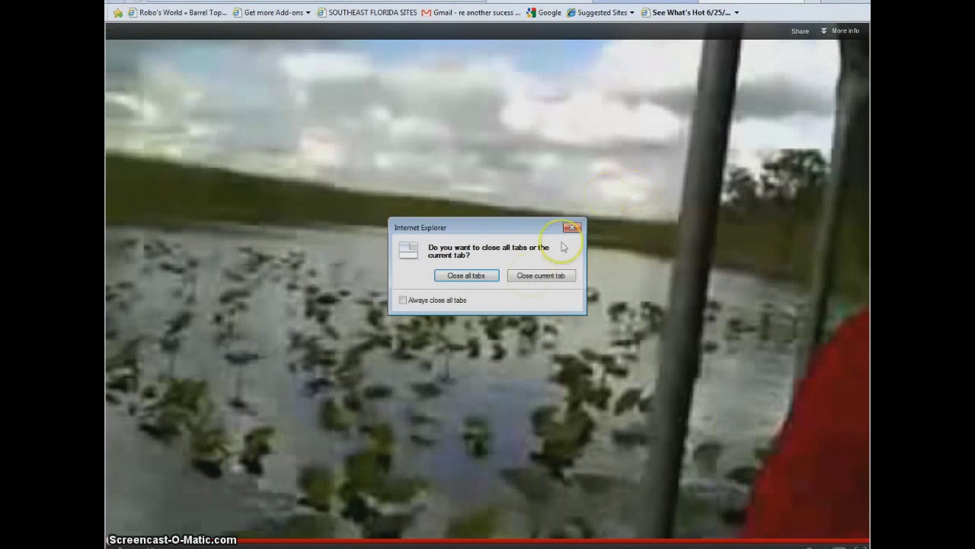
click(540, 276)
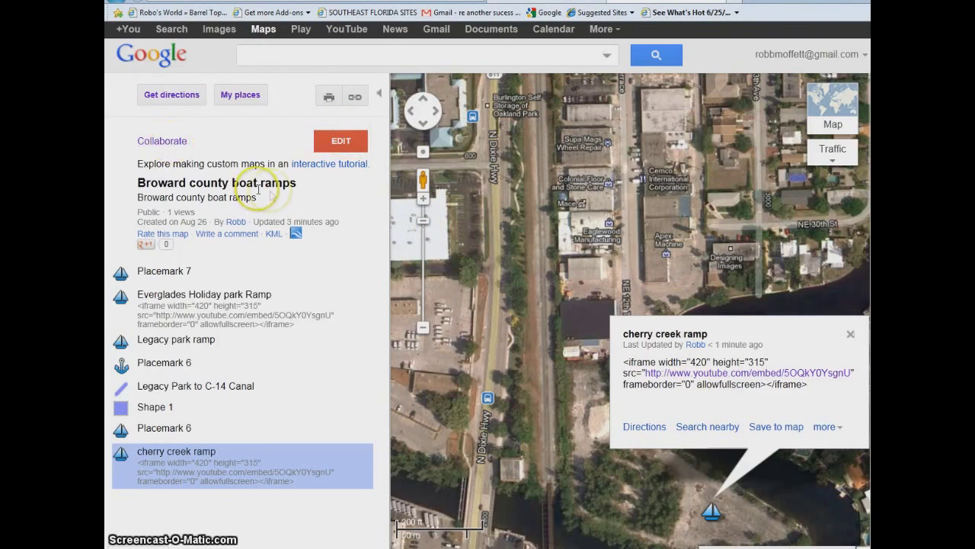
Step: Add a collaborator to the Broward county boat ramps map, bringing it to 2 collaborators
click(157, 144)
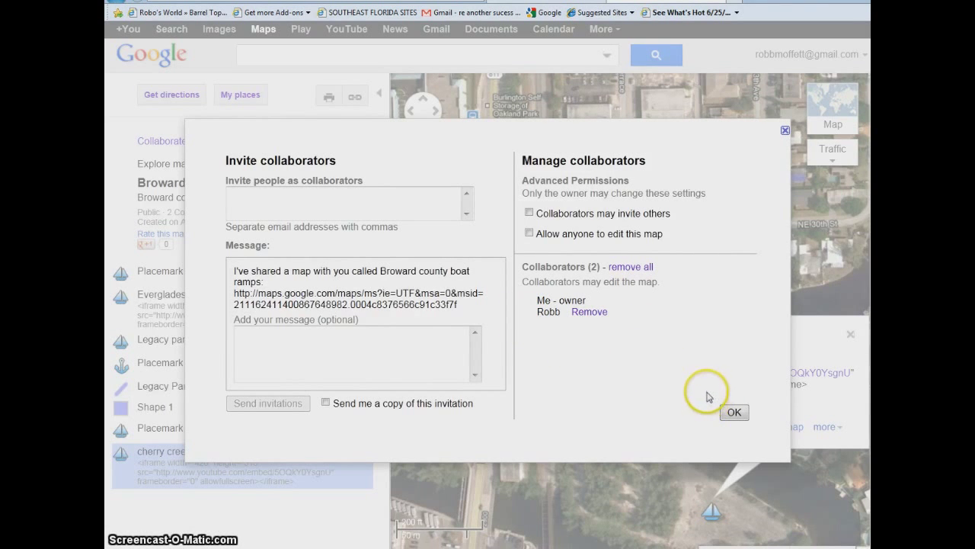
click(785, 132)
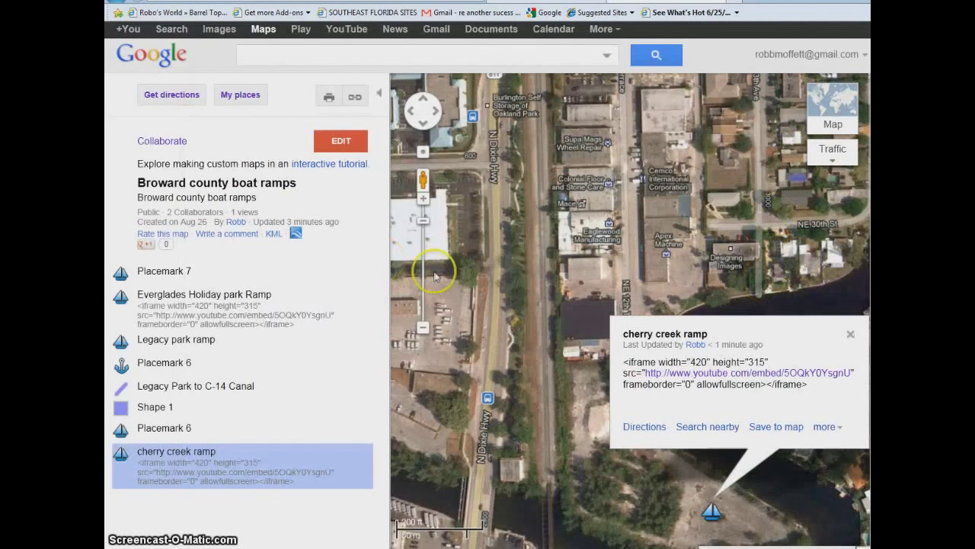
Step: Re-enter edit mode, select the 1.06 mi Legacy Park to C-14 Canal line, and zoom to its route
click(341, 140)
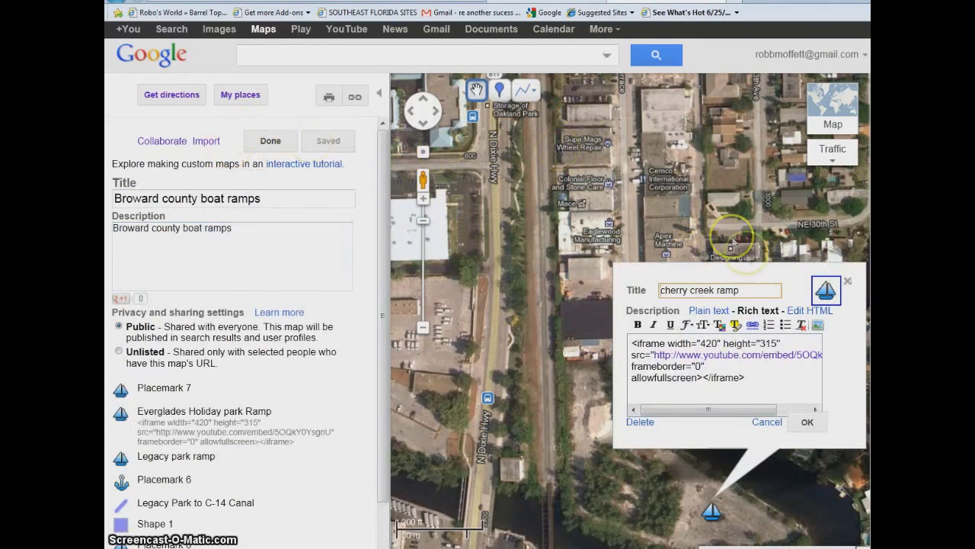
click(848, 283)
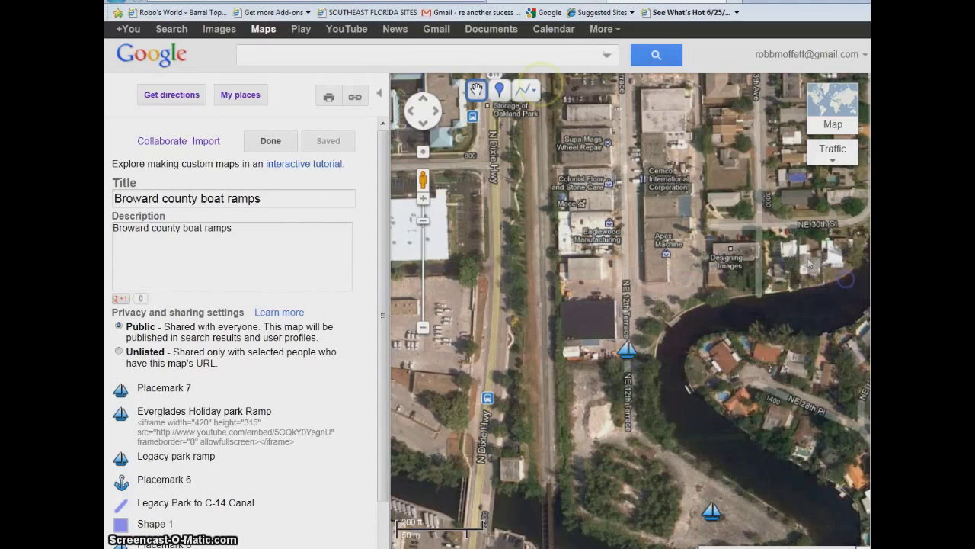
click(525, 91)
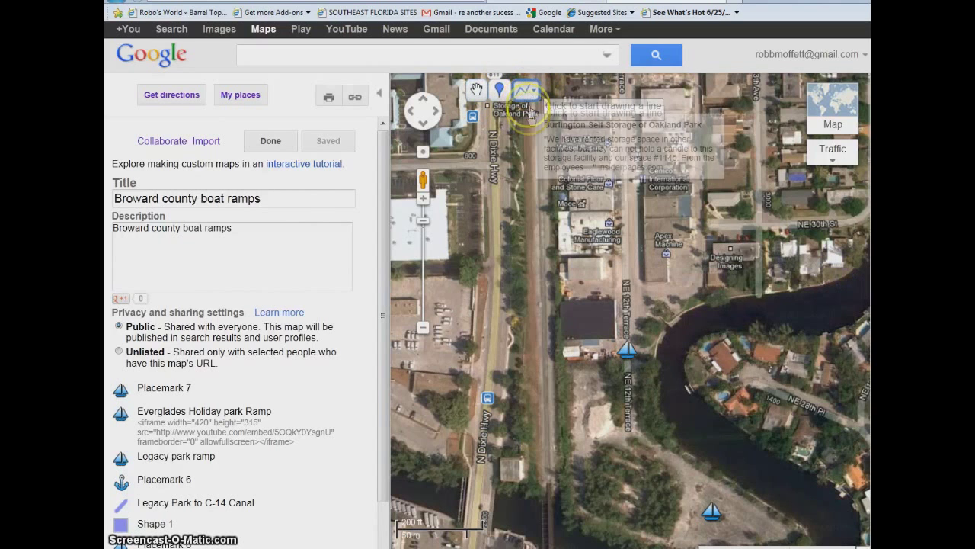
click(155, 504)
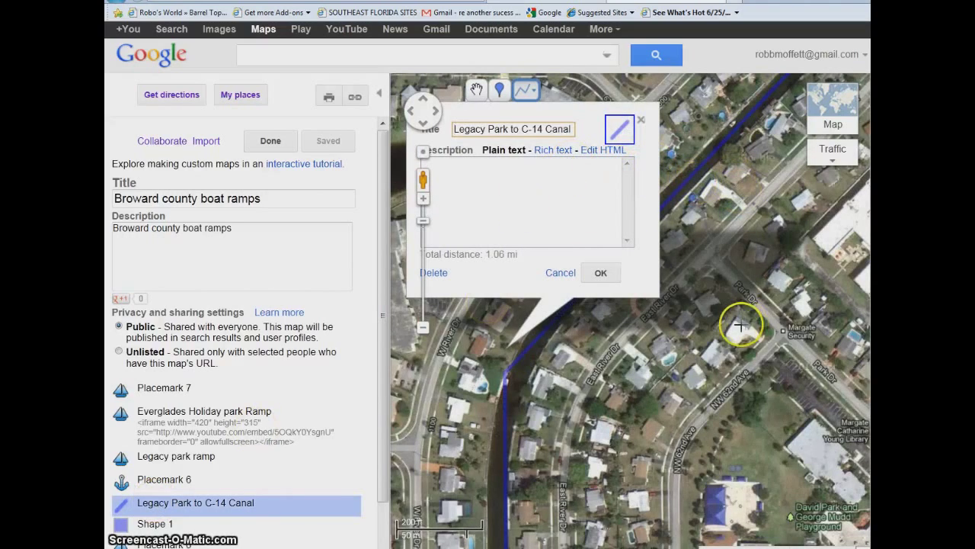
double_click(739, 326)
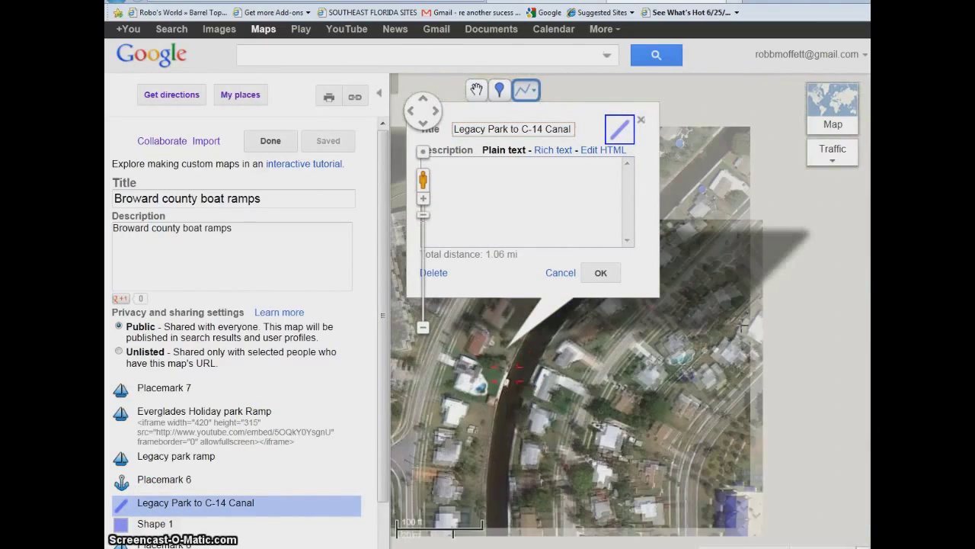
scroll(741, 326, down, 3)
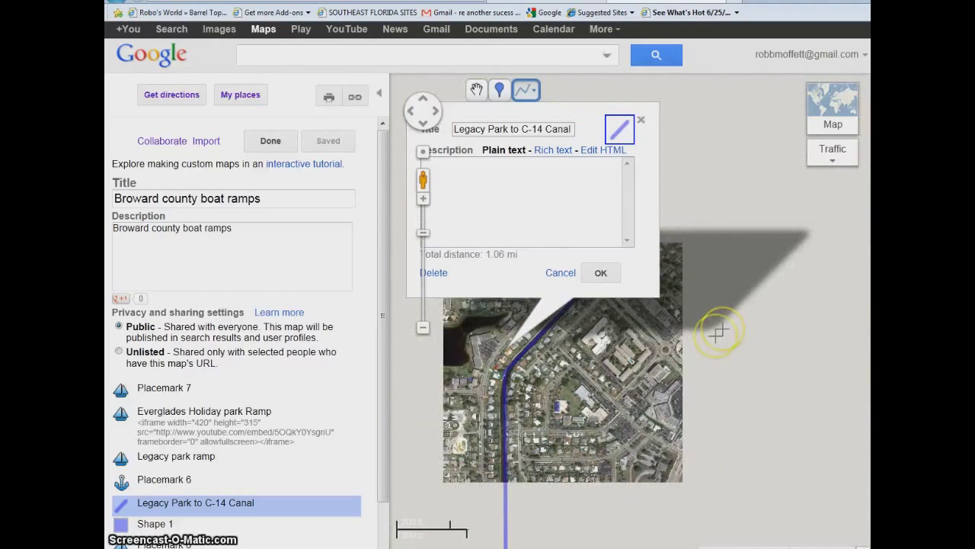
scroll(722, 329, down, 1)
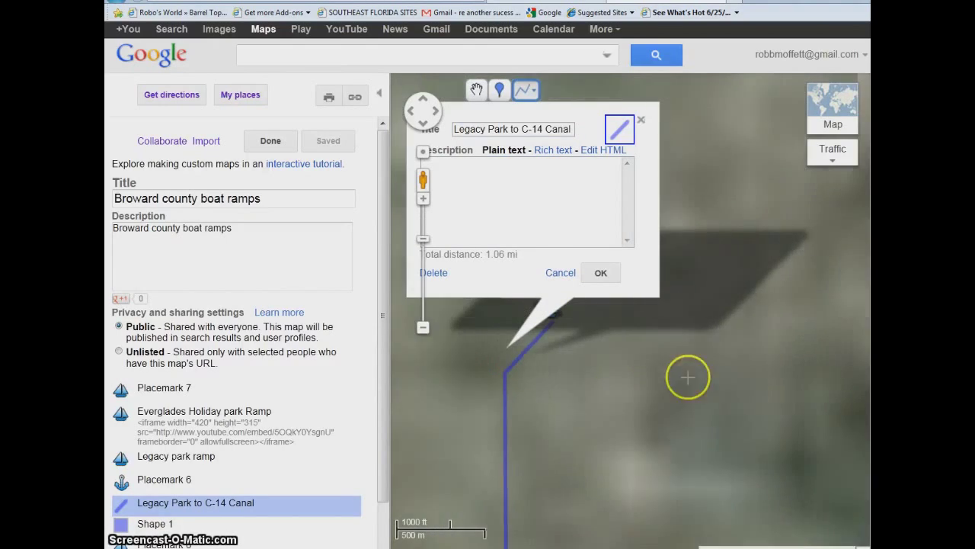
drag(491, 492, 558, 379)
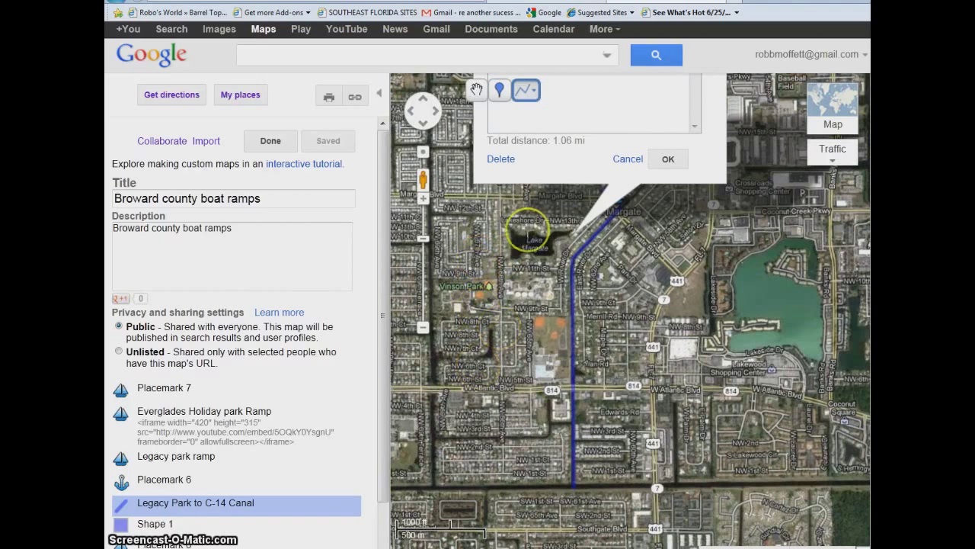
Step: Draw a 3825.11 ft north–south line past Vinson Park and collapse the side panel
click(467, 239)
click(469, 352)
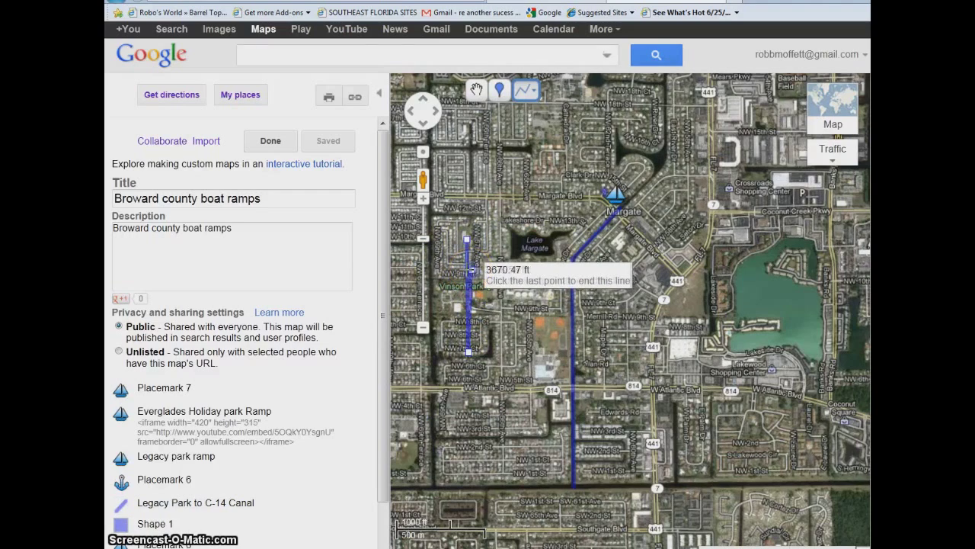
right_click(467, 270)
click(469, 270)
click(470, 269)
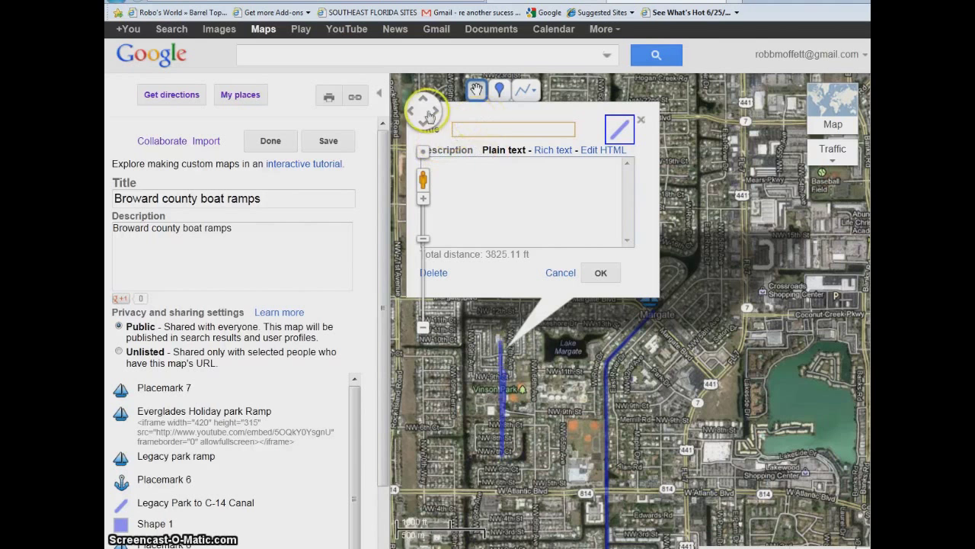
click(379, 93)
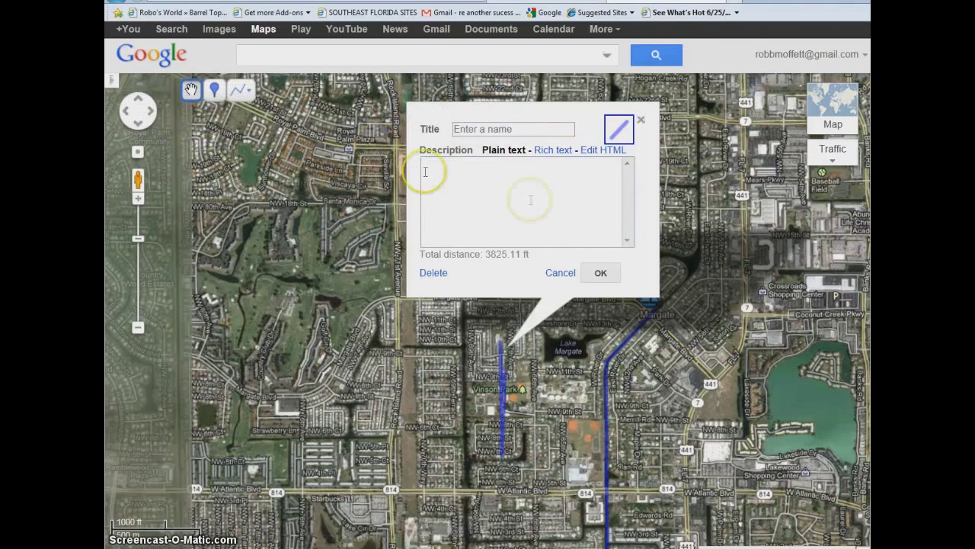